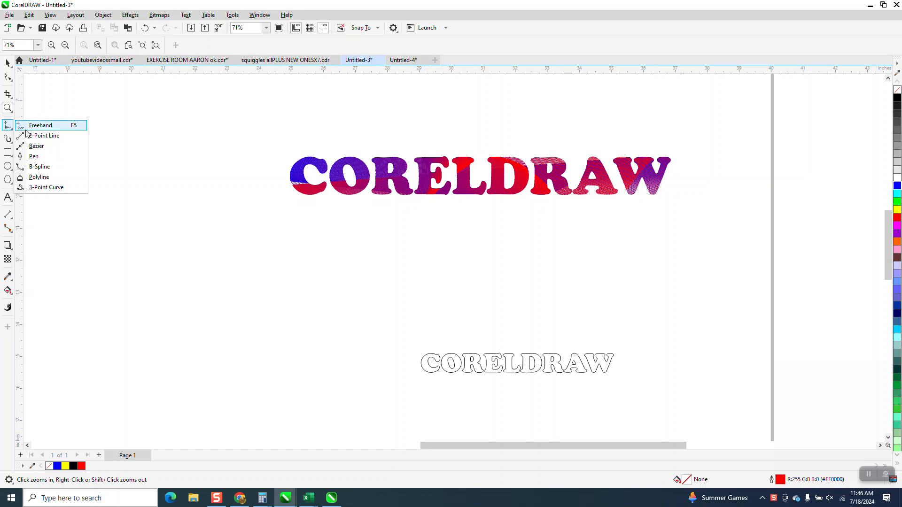
# Step: Draw a freehand wavy red curve about 10.7 in wide below the colored CORELDRAW heading and place a blue-outlined copy beneath it
pyautogui.click(32, 129)
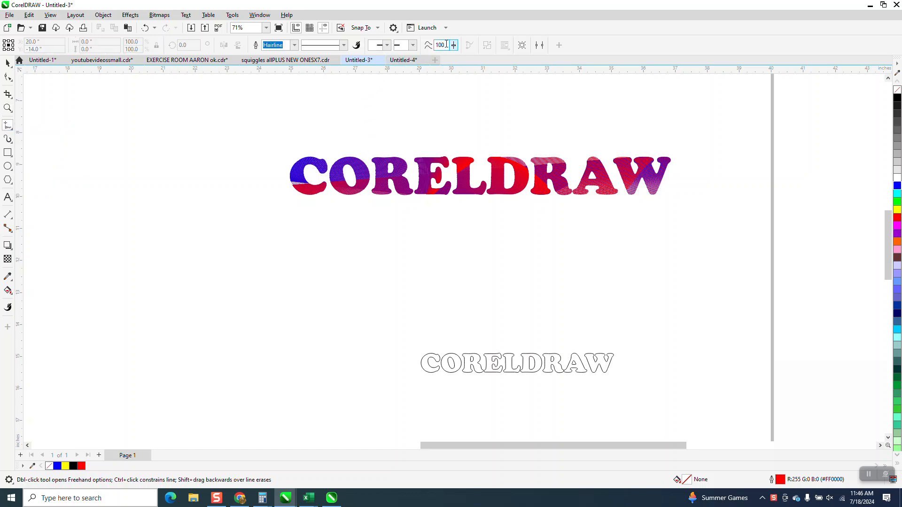
pyautogui.moveTo(310, 270)
pyautogui.mouseDown()
pyautogui.moveTo(361, 232)
pyautogui.moveTo(464, 265)
pyautogui.moveTo(550, 268)
pyautogui.moveTo(596, 239)
pyautogui.moveTo(653, 249)
pyautogui.mouseUp()
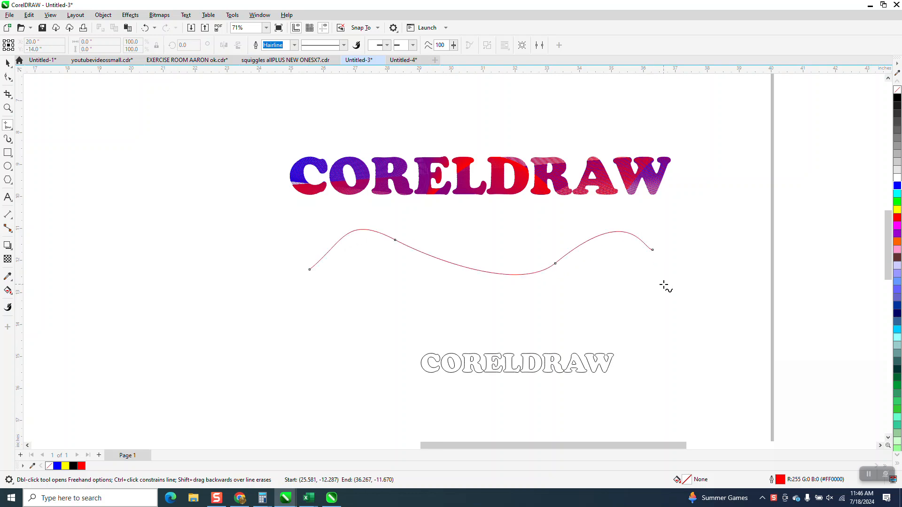
pyautogui.click(7, 63)
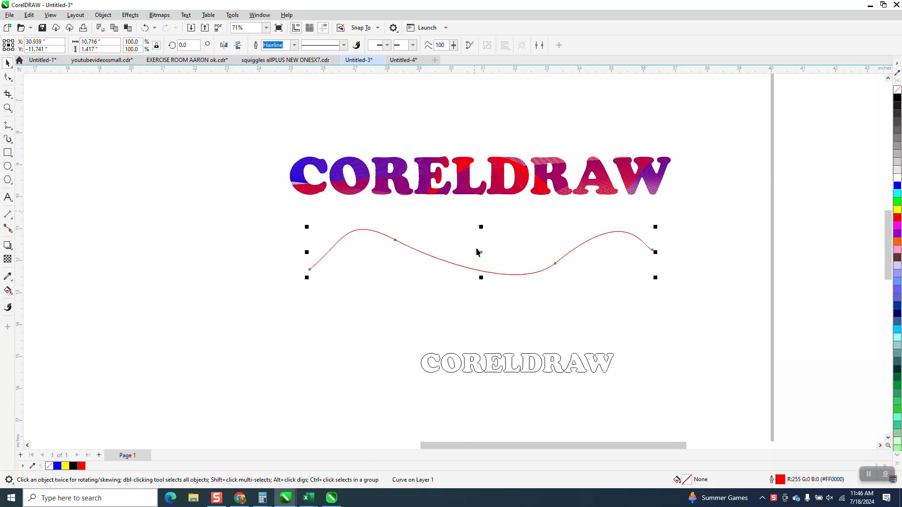
pyautogui.moveTo(482, 253); pyautogui.dragTo(479, 296)
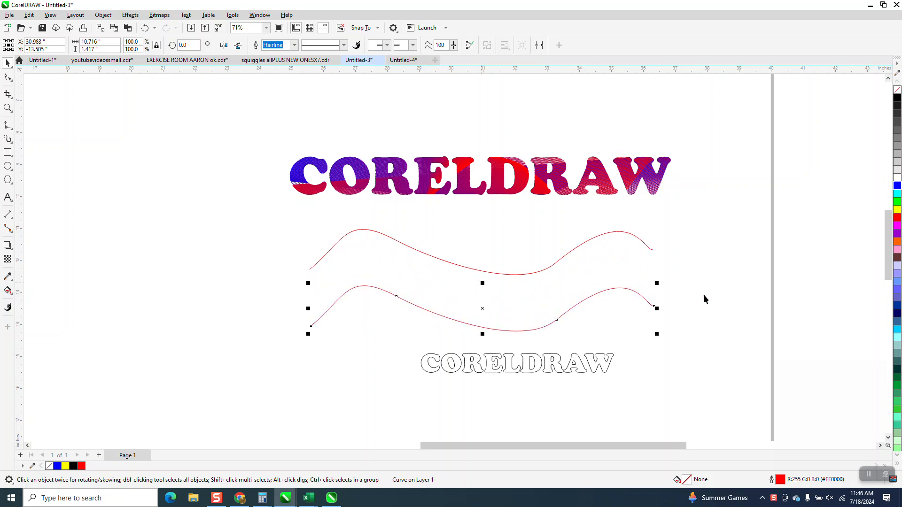
pyautogui.rightClick(897, 185)
# Step: Blend the red and blue wavy curves using 150 steps
pyautogui.moveTo(271, 213); pyautogui.dragTo(694, 363)
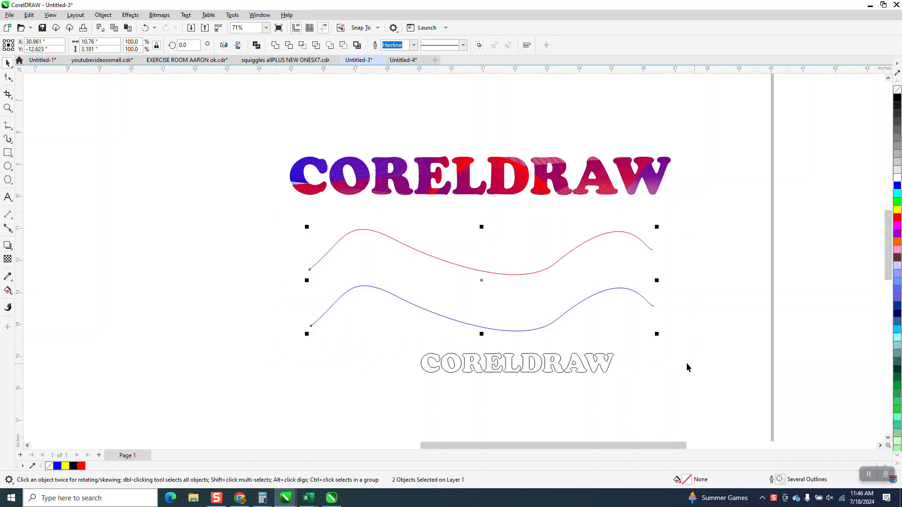
pyautogui.click(131, 16)
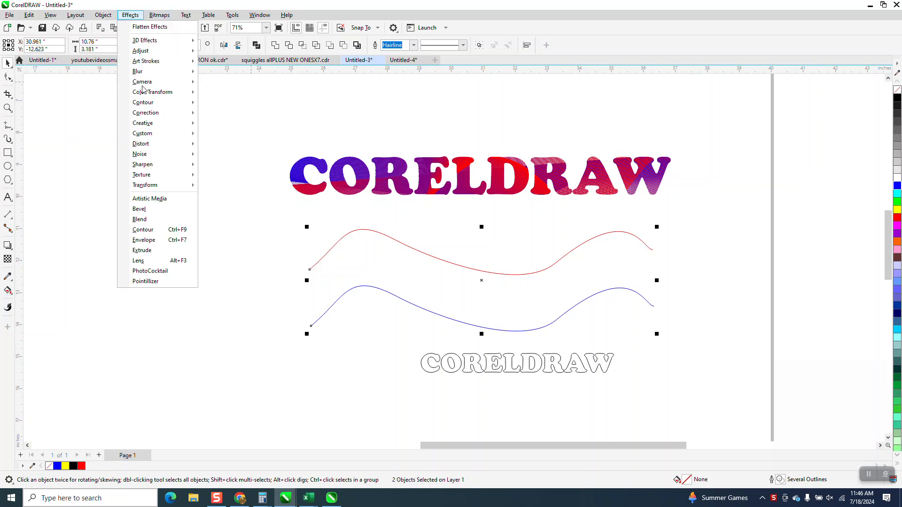
pyautogui.click(146, 220)
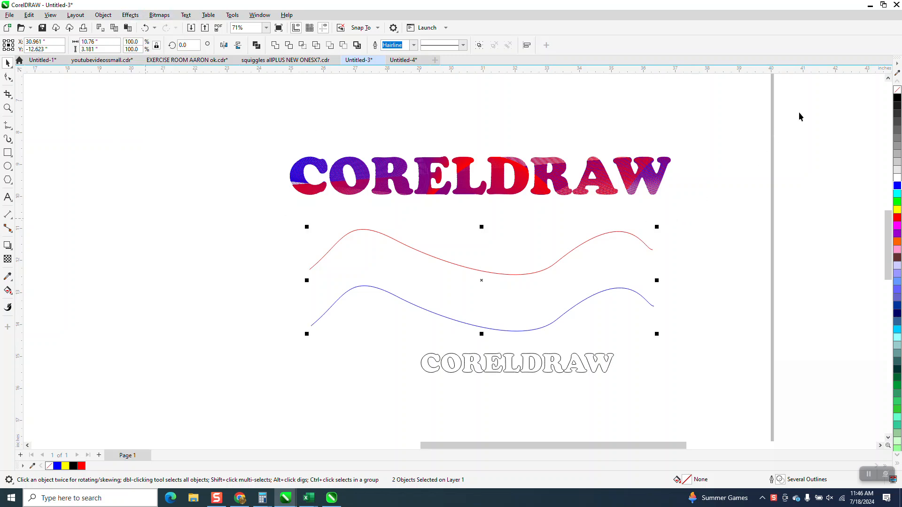
pyautogui.doubleClick(795, 92)
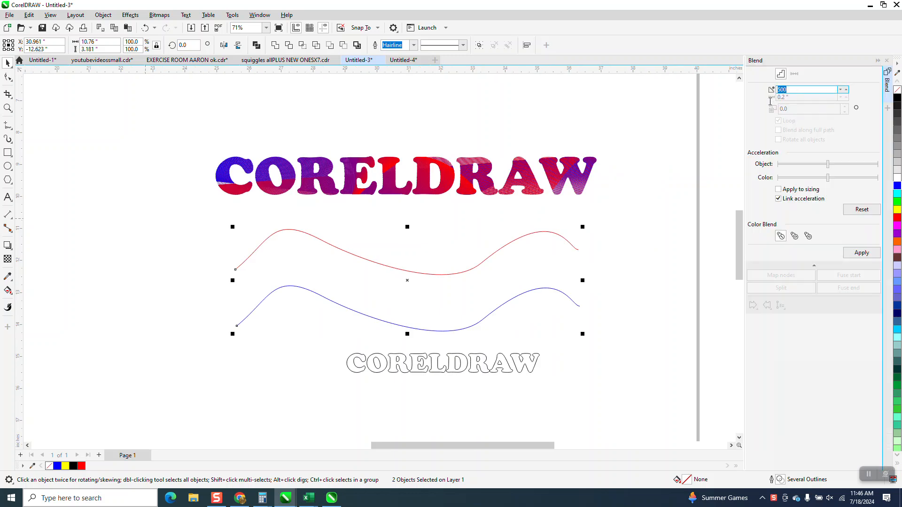
pyautogui.write('1')
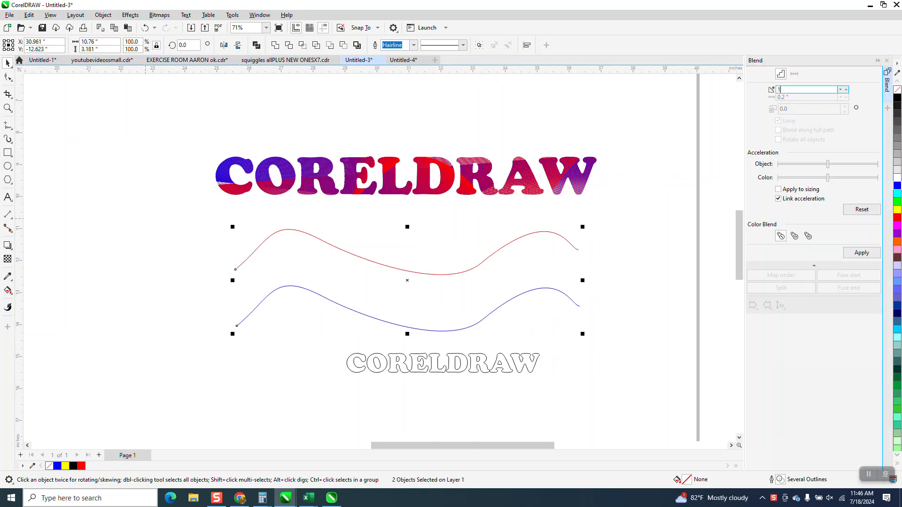
pyautogui.click(861, 253)
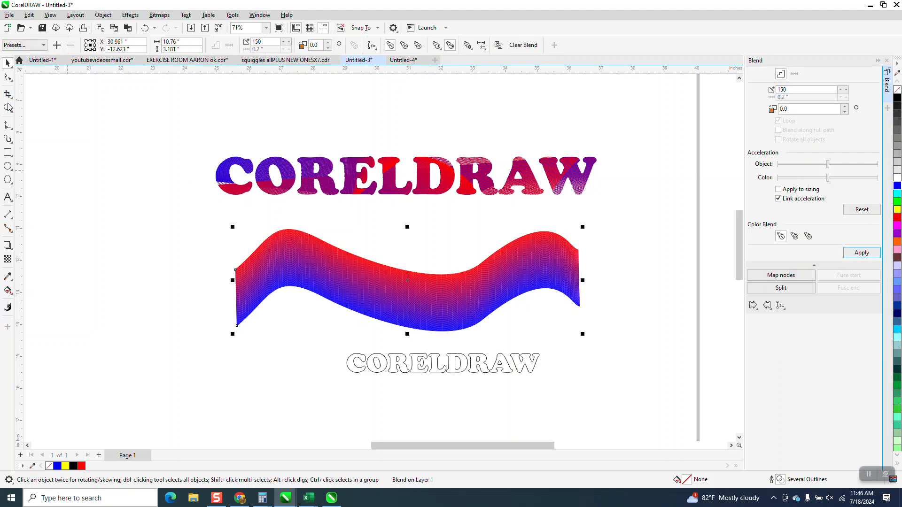
# Step: Move the outlined CORELDRAW text up onto the middle of the blend
pyautogui.press('z')
pyautogui.moveTo(373, 261); pyautogui.dragTo(480, 324)
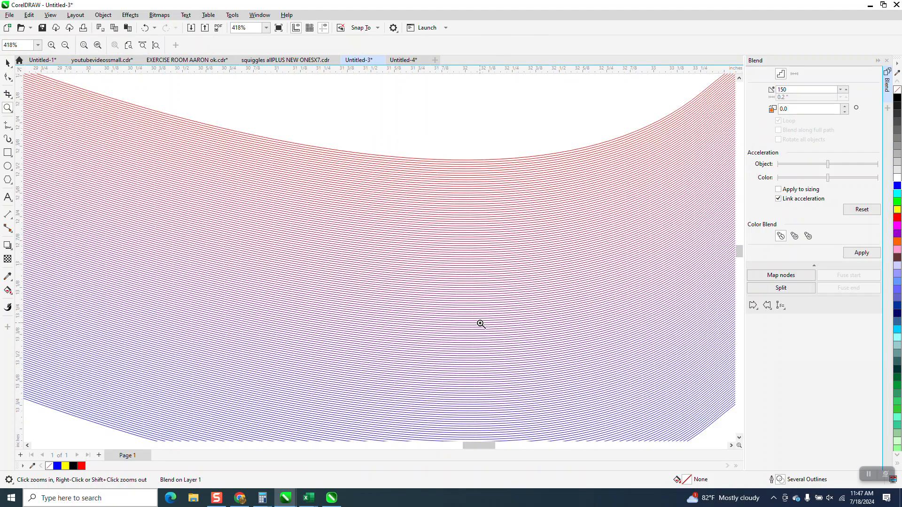
pyautogui.rightClick(449, 234)
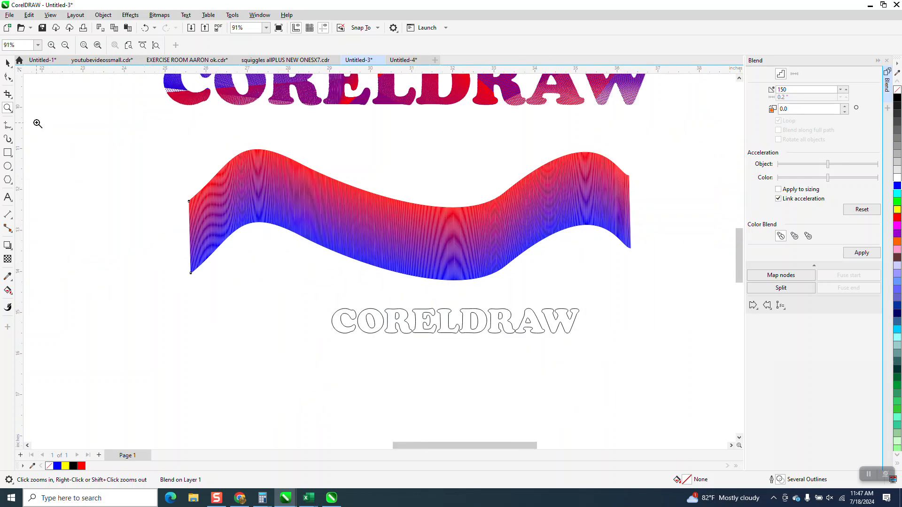
pyautogui.click(7, 62)
pyautogui.press('space')
pyautogui.moveTo(451, 323); pyautogui.dragTo(418, 224)
# Step: Select the blend and move it down, clear of the outlined CORELDRAW text
pyautogui.moveTo(96, 133); pyautogui.dragTo(697, 329)
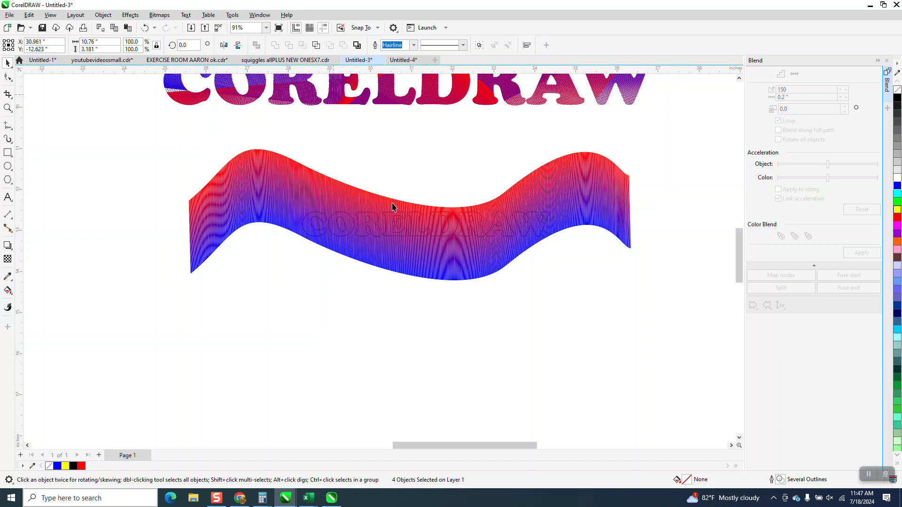
pyautogui.hotkey('ctrl', 'g')
pyautogui.click(414, 216)
pyautogui.moveTo(236, 141); pyautogui.dragTo(556, 304)
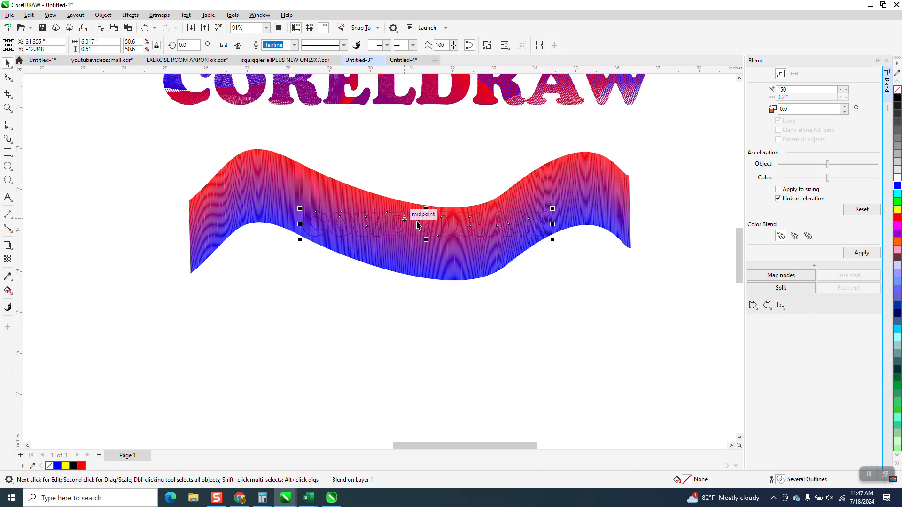
pyautogui.moveTo(426, 264); pyautogui.dragTo(425, 335)
pyautogui.scroll(-1, 396, 263)
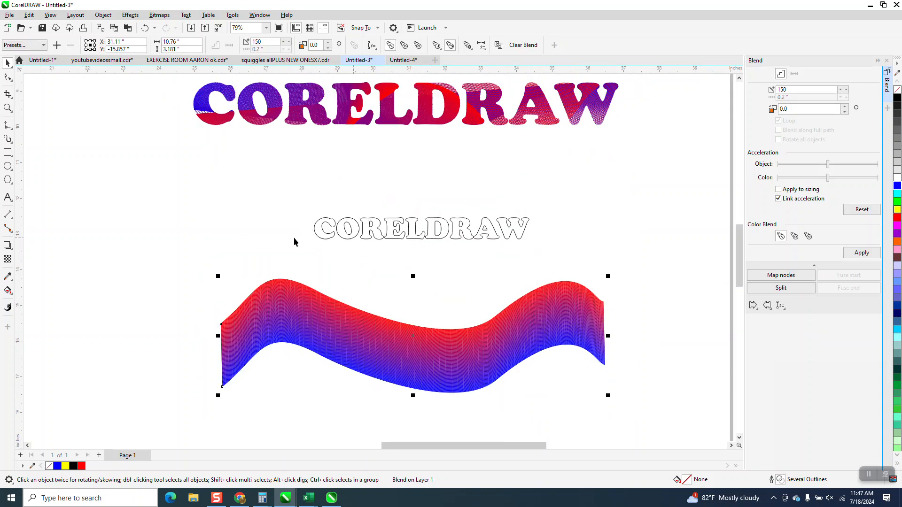
# Step: Break the blend apart and ungroup all of its curves
pyautogui.click(103, 14)
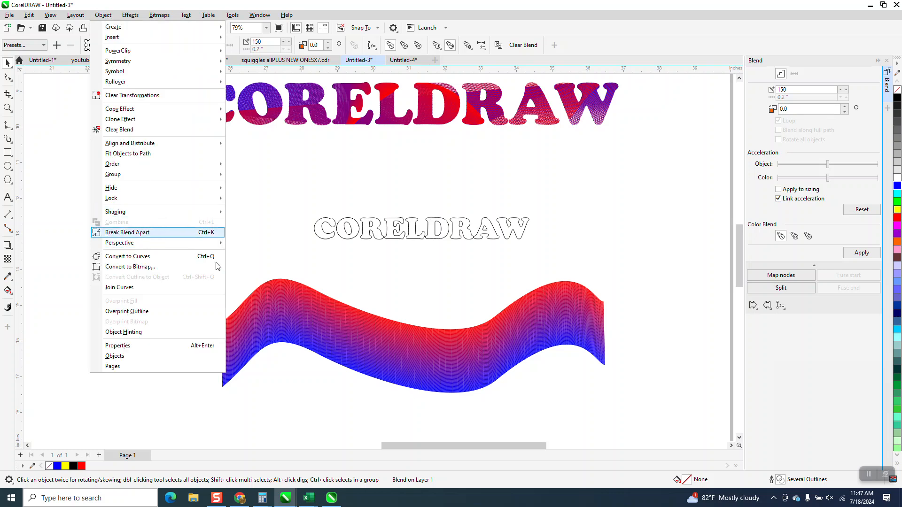
pyautogui.press('Return')
pyautogui.moveTo(188, 262); pyautogui.dragTo(654, 429)
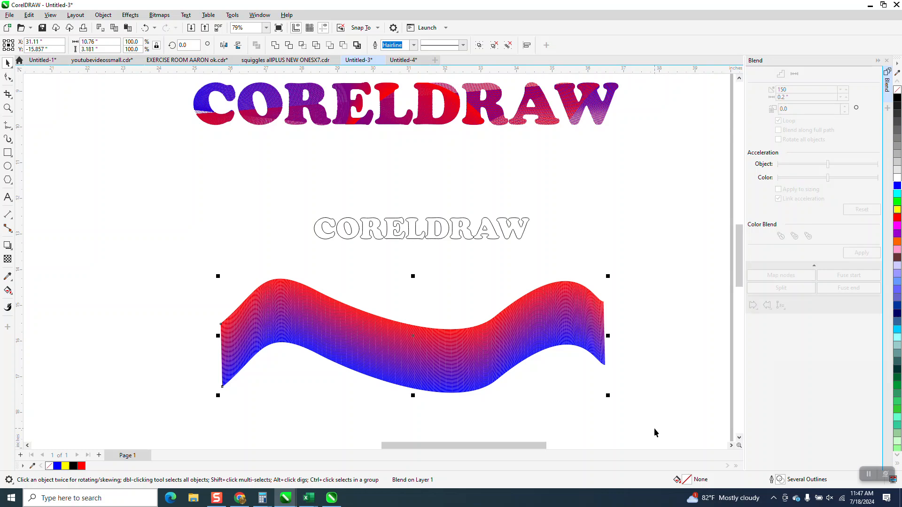
pyautogui.click(103, 15)
pyautogui.moveTo(133, 177)
pyautogui.click(245, 195)
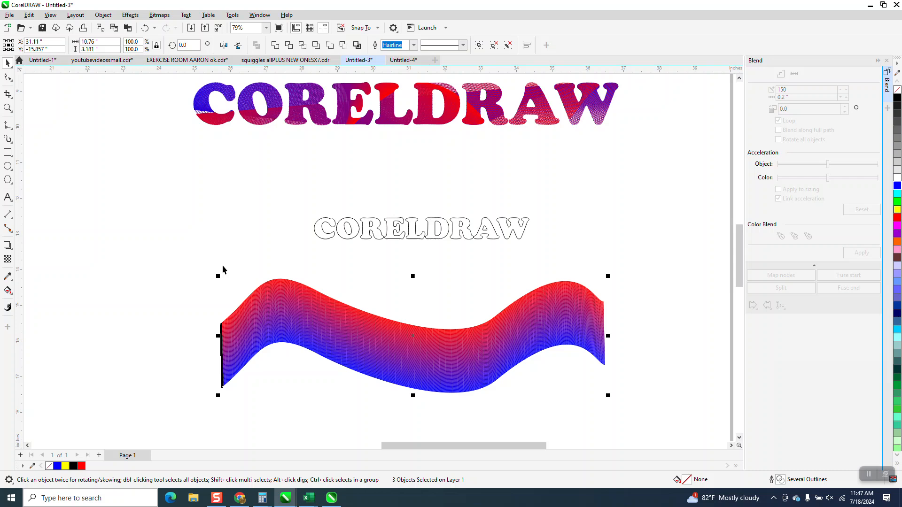
# Step: Select all the separated wavy curves and group them into a single group
pyautogui.moveTo(188, 251); pyautogui.dragTo(641, 416)
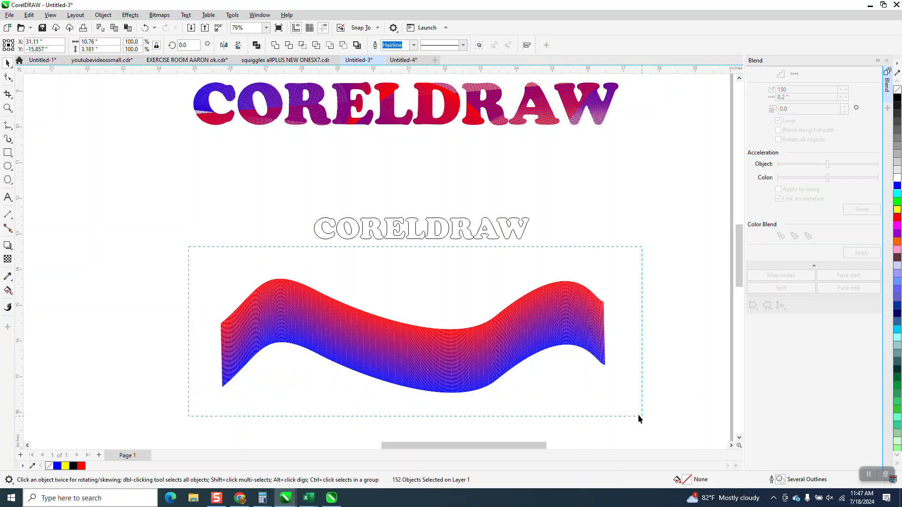
pyautogui.click(102, 15)
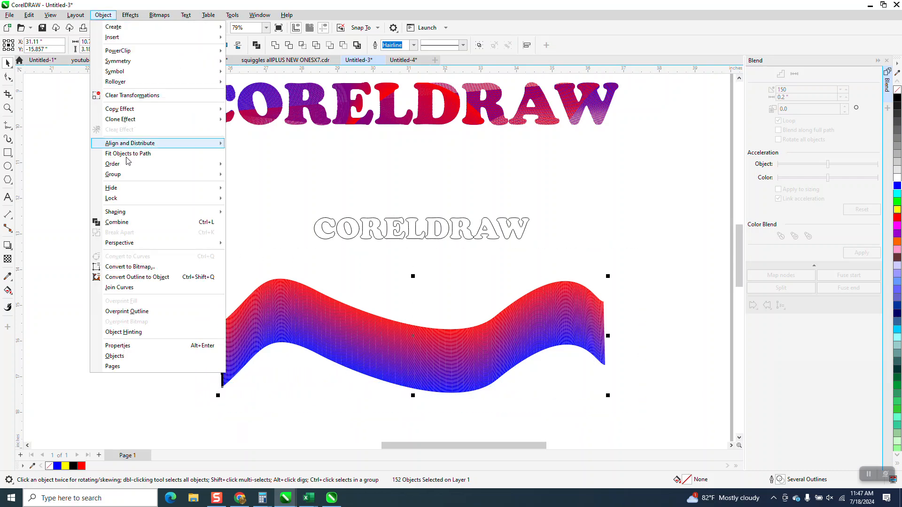
pyautogui.moveTo(177, 174)
pyautogui.click(246, 175)
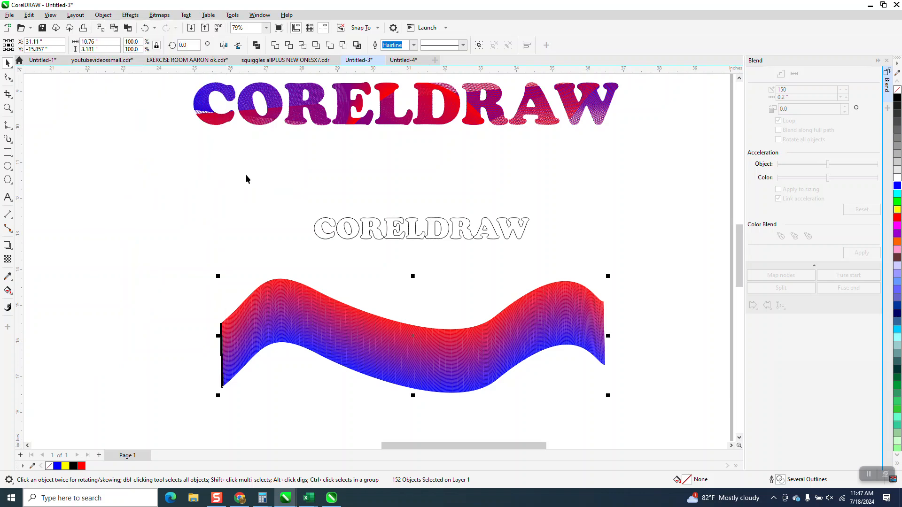
# Step: Try to intersect the outlined CORELDRAW text with the grouped curves after placing it over them
pyautogui.moveTo(424, 239); pyautogui.dragTo(426, 351)
pyautogui.moveTo(218, 217); pyautogui.dragTo(579, 402)
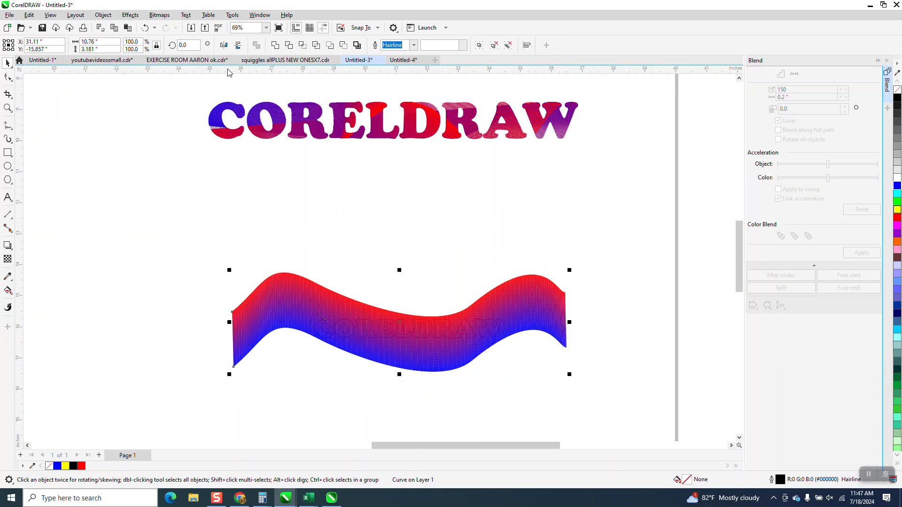
pyautogui.click(303, 45)
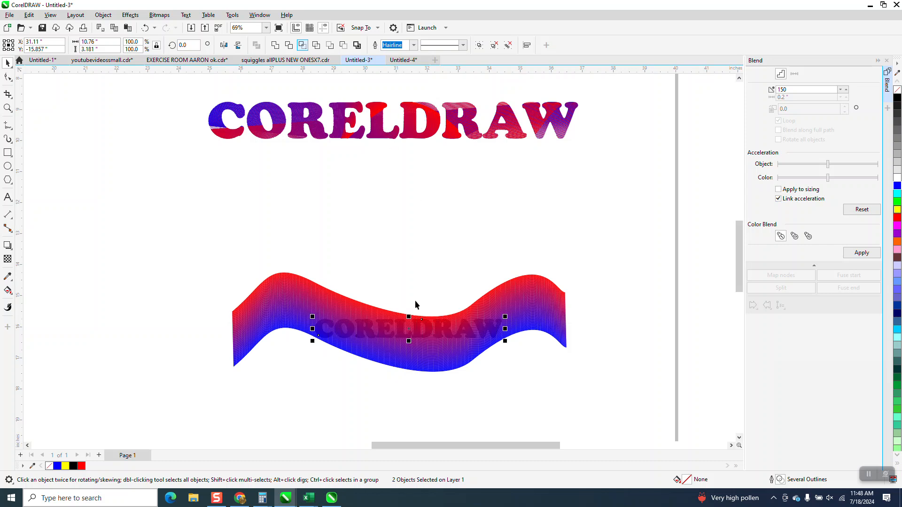
# Step: Move the black CORELDRAW shape above the grouped curves and the outlined text below them
pyautogui.click(413, 329)
pyautogui.moveTo(413, 329); pyautogui.dragTo(414, 248)
pyautogui.click(398, 339)
pyautogui.moveTo(284, 258); pyautogui.dragTo(539, 419)
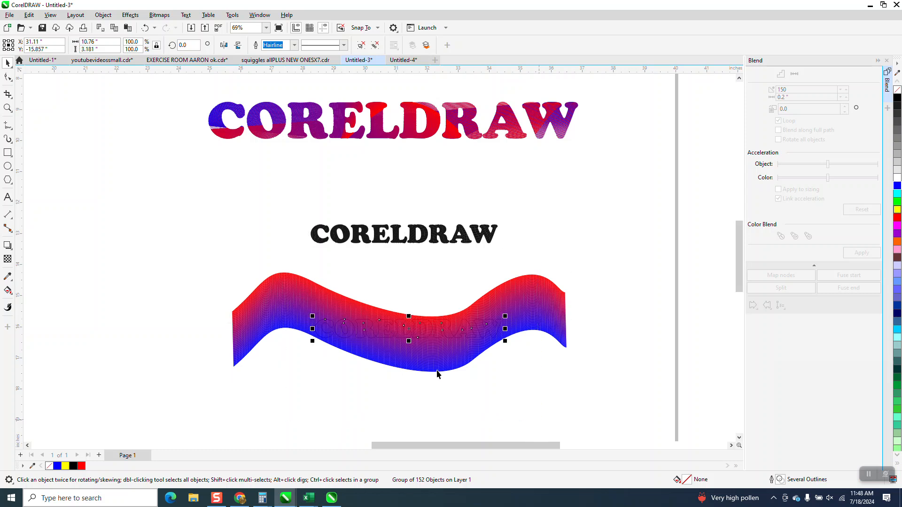
pyautogui.moveTo(423, 332); pyautogui.dragTo(420, 399)
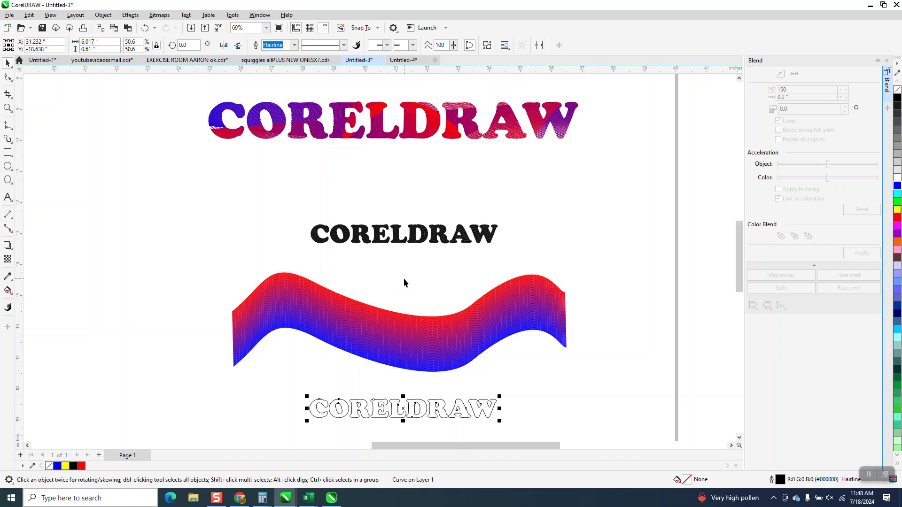
# Step: Delete the outlined text, undo that deletion, and delete the black CORELDRAW shape instead
pyautogui.press('Delete')
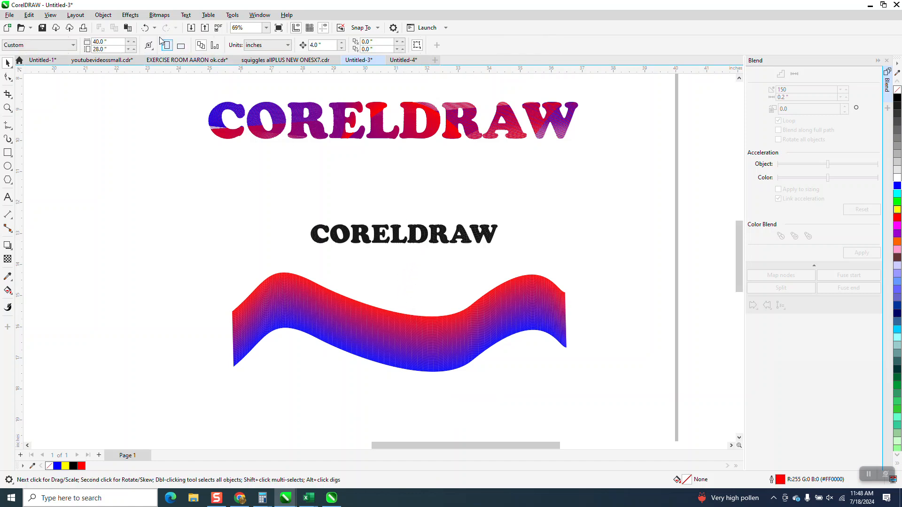
pyautogui.click(145, 28)
pyautogui.click(391, 178)
pyautogui.click(415, 229)
pyautogui.press('Delete')
# Step: Move the outlined CORELDRAW text onto the middle of the grouped curves and bring it to the front of the page
pyautogui.moveTo(421, 411); pyautogui.dragTo(427, 336)
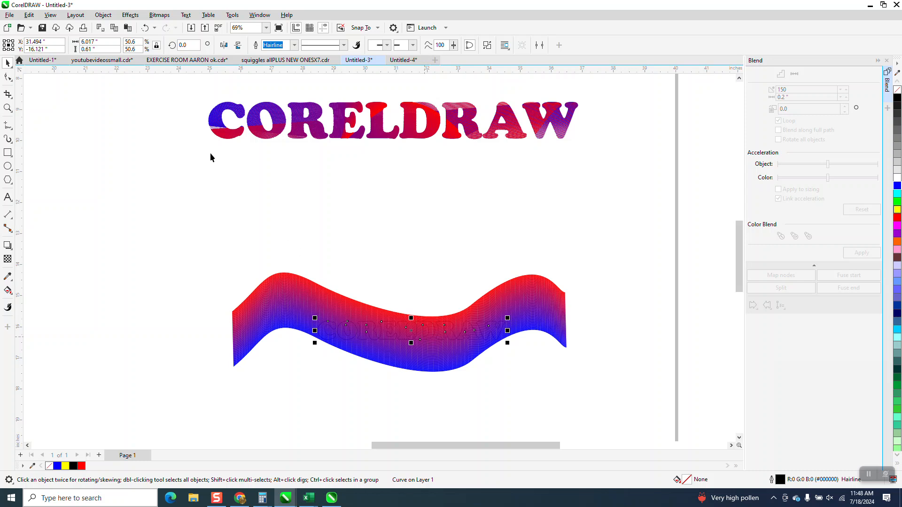
pyautogui.click(103, 15)
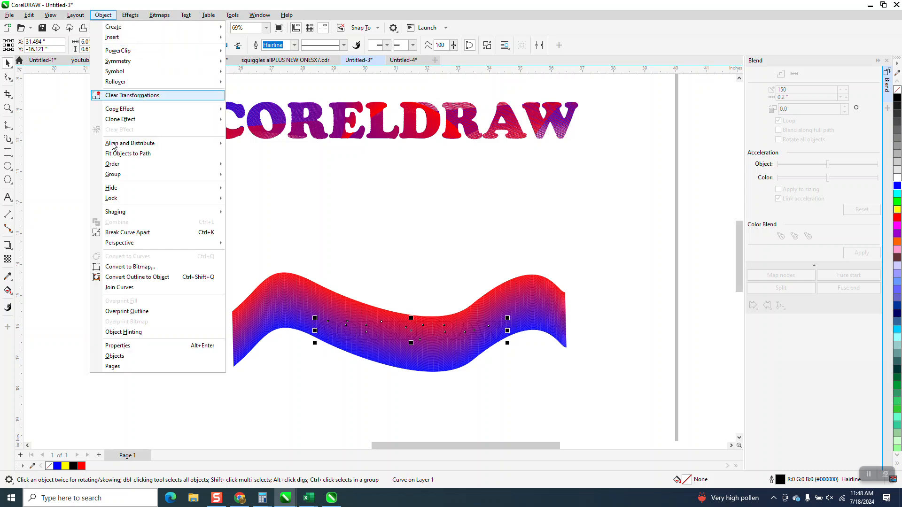
pyautogui.moveTo(119, 168)
pyautogui.click(265, 165)
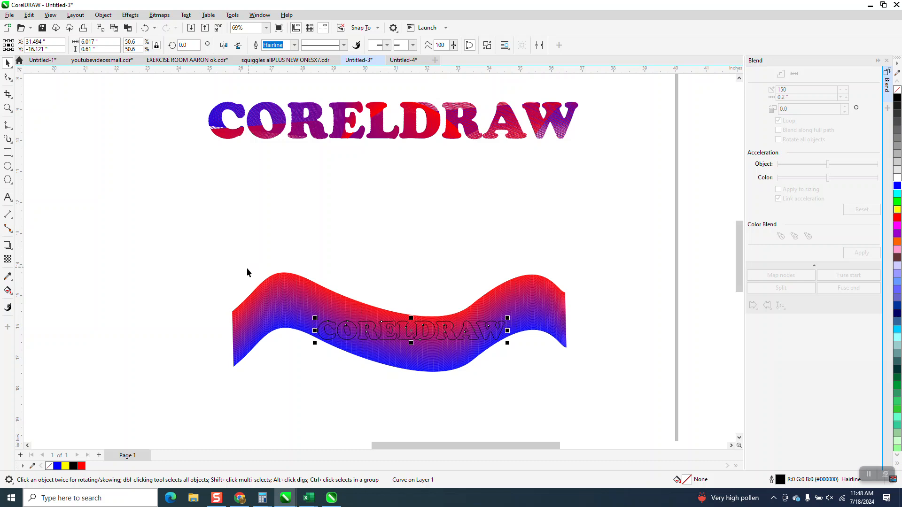
# Step: Intersect the outlined text with the grouped curves and move the resulting line-filled CORELDRAW lettering above them
pyautogui.moveTo(206, 254); pyautogui.dragTo(475, 420)
pyautogui.moveTo(608, 415); pyautogui.dragTo(615, 415)
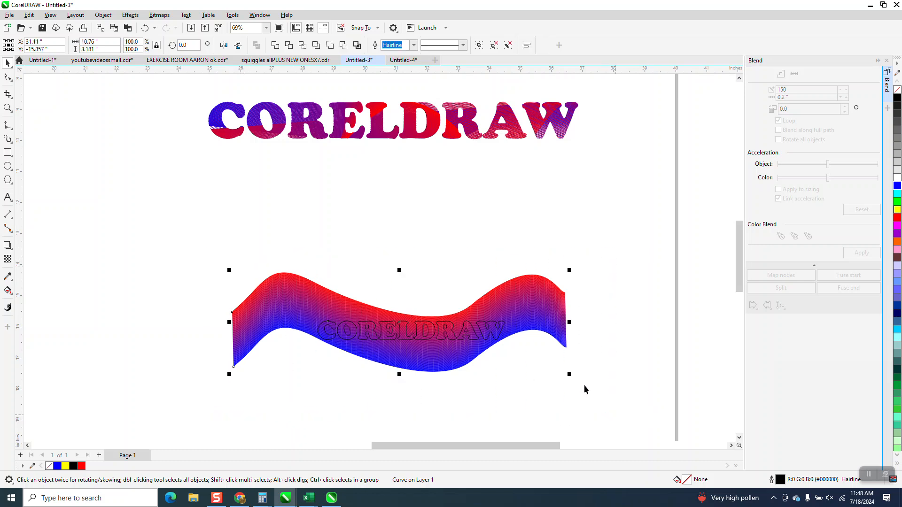
pyautogui.click(301, 45)
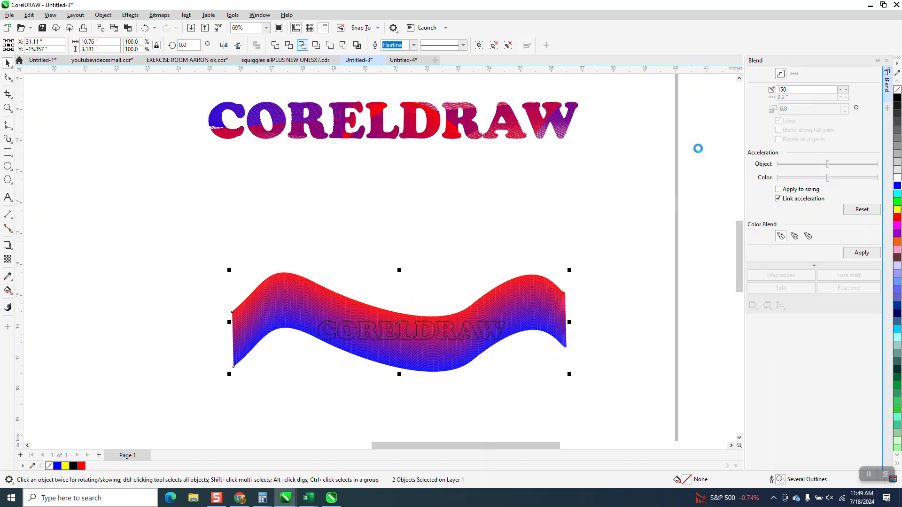
pyautogui.click(412, 330)
pyautogui.moveTo(412, 331); pyautogui.dragTo(407, 234)
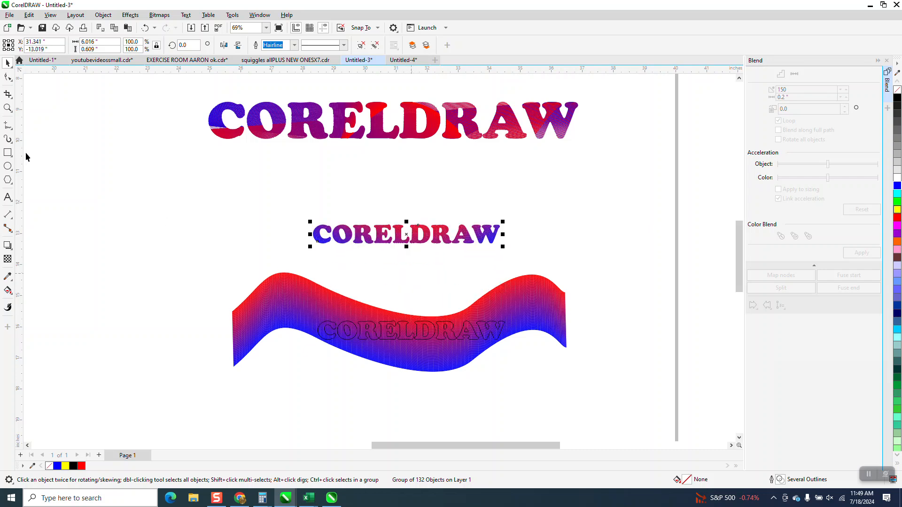
# Step: Draw a rectangle enclosing the line-filled CORELDRAW lettering with a small margin all around
pyautogui.click(8, 108)
pyautogui.moveTo(311, 217); pyautogui.dragTo(585, 284)
pyautogui.moveTo(308, 197); pyautogui.dragTo(435, 249)
pyautogui.scroll(-3, 456, 205)
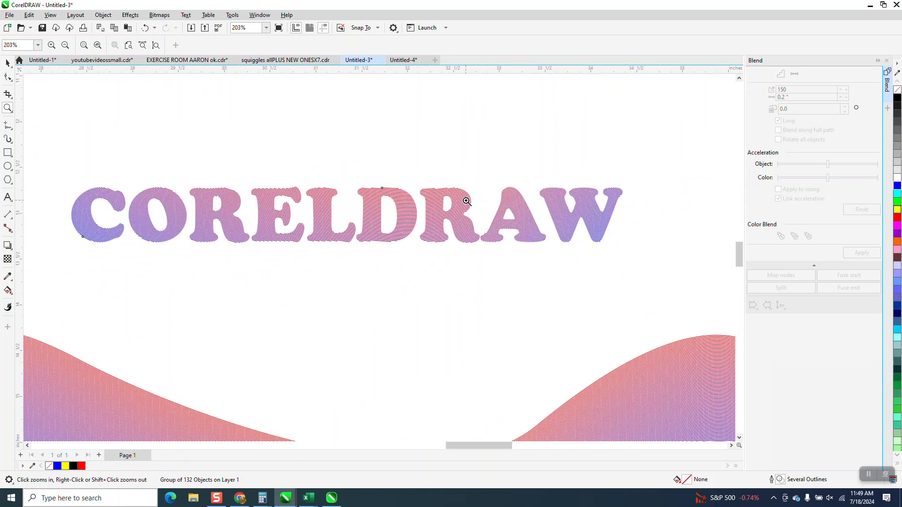
pyautogui.click(7, 63)
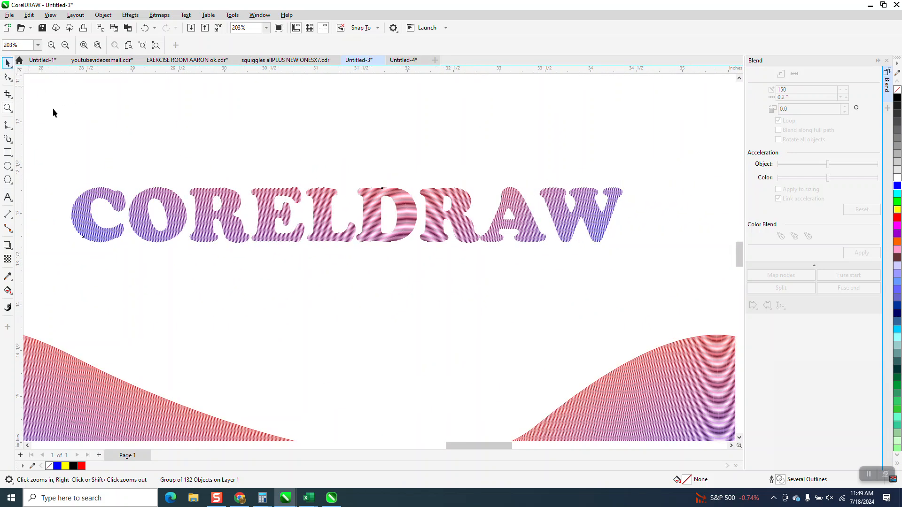
pyautogui.click(10, 153)
pyautogui.moveTo(59, 166); pyautogui.dragTo(634, 274)
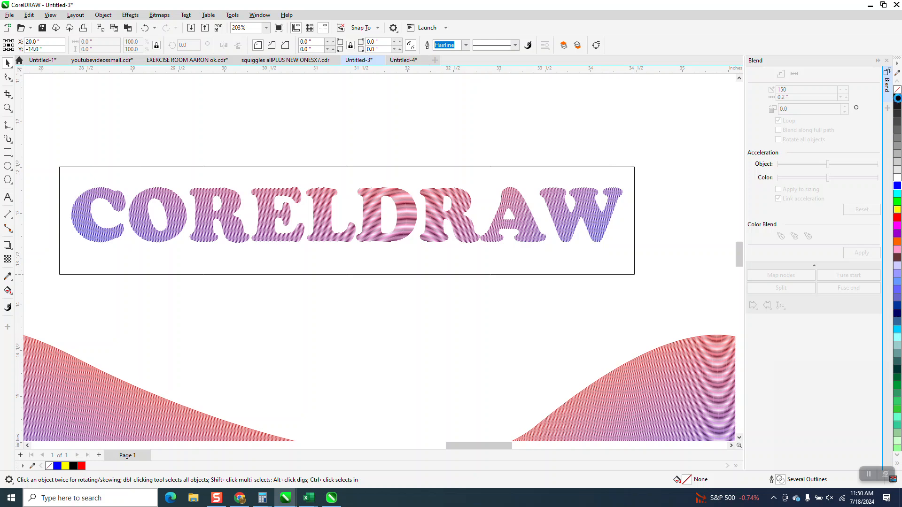
# Step: Give the rectangle around the lettering a black fill and a red outline, and send it to the back of the page
pyautogui.press('F6')
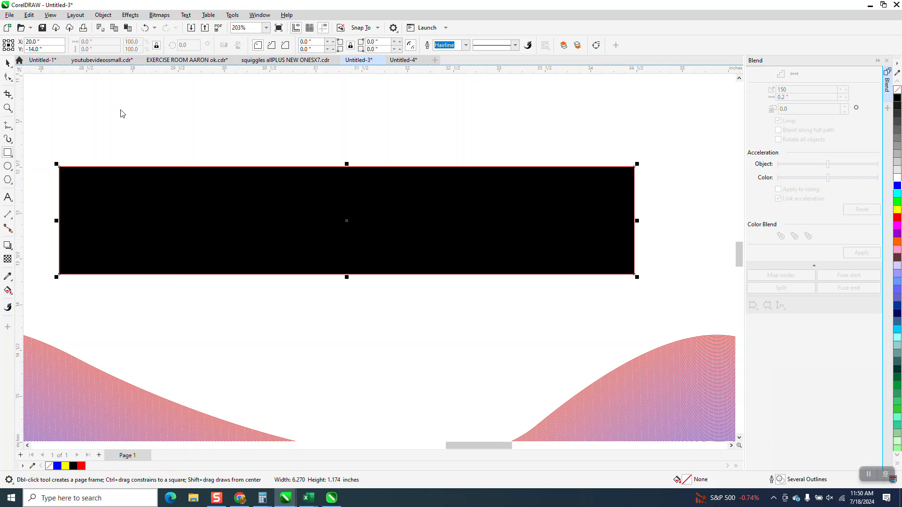
pyautogui.hotkey('alt', 'j')
pyautogui.moveTo(134, 168)
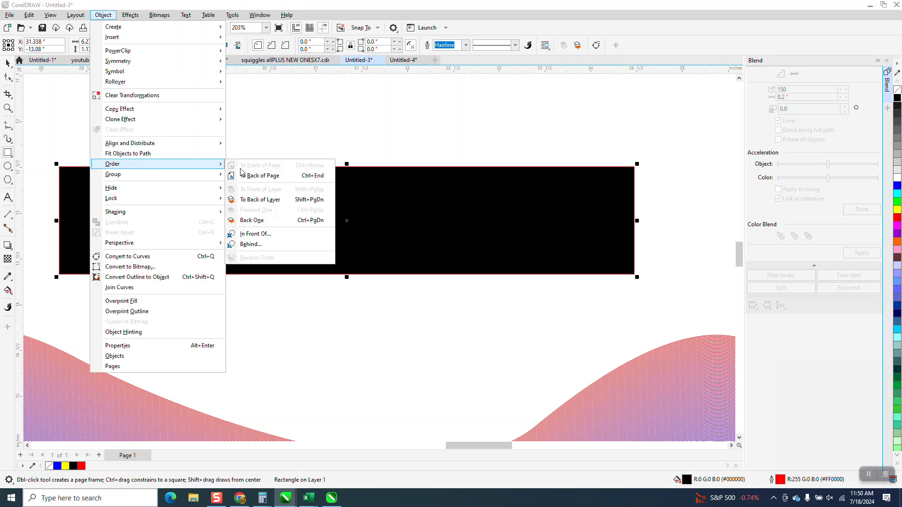
pyautogui.click(254, 176)
# Step: Examine the line-filled CORELDRAW lettering against the black rectangle, both close up on the middle letters and as a whole
pyautogui.click(8, 108)
pyautogui.moveTo(185, 157); pyautogui.dragTo(384, 265)
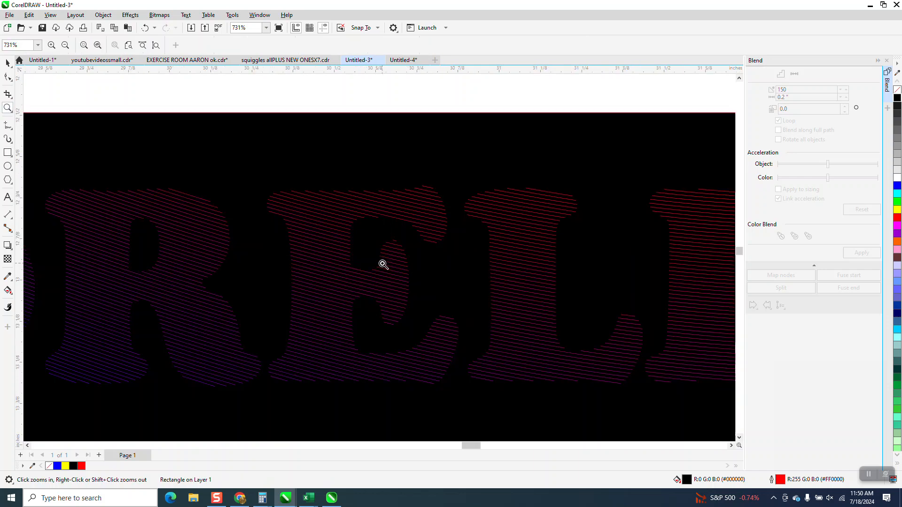
pyautogui.scroll(-3, 369, 224)
pyautogui.click(7, 62)
pyautogui.scroll(-1, 267, 165)
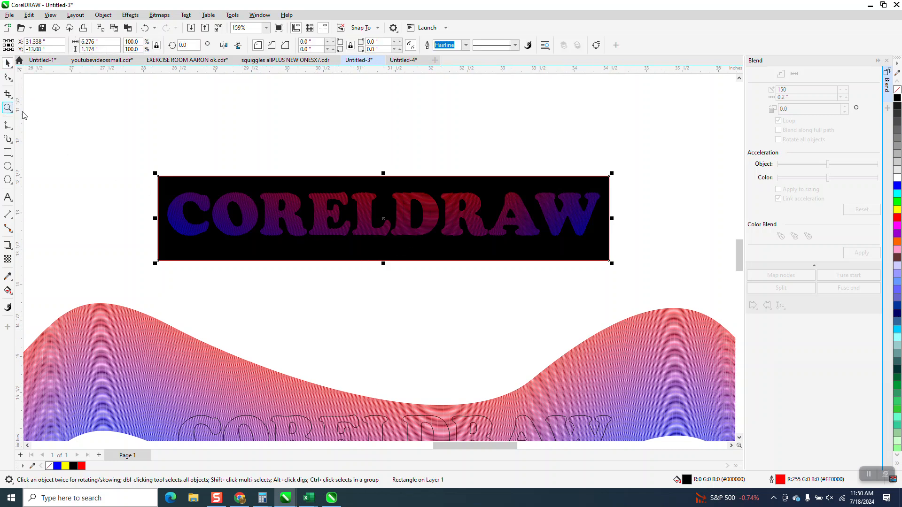
pyautogui.click(8, 108)
pyautogui.moveTo(177, 174); pyautogui.dragTo(666, 268)
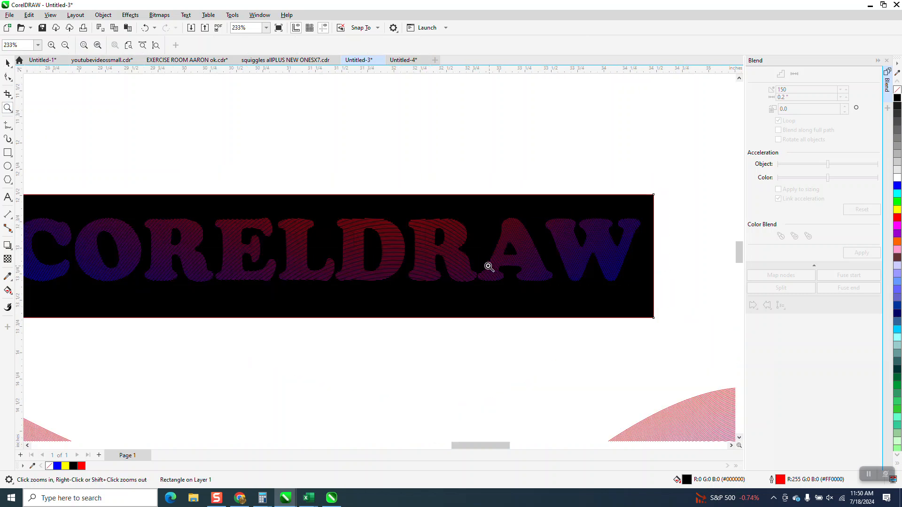
pyautogui.scroll(-1, 406, 251)
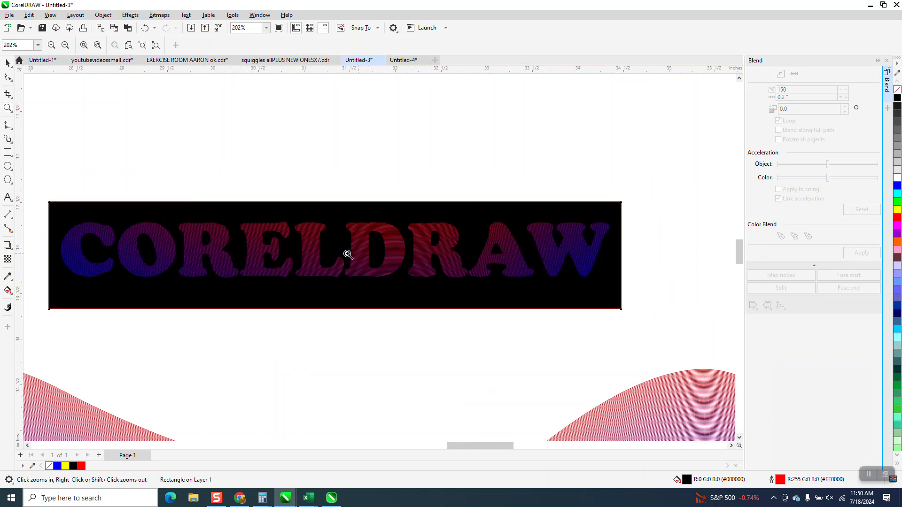